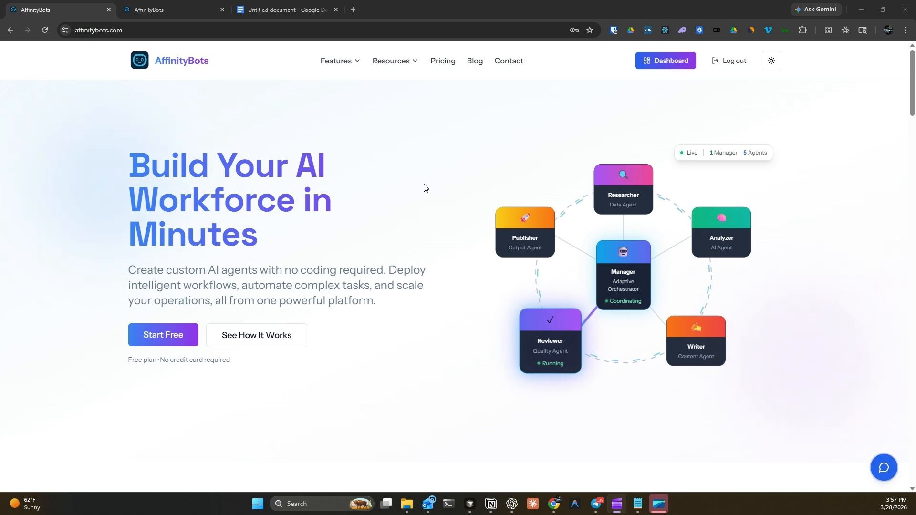
- Go from the dashboard to the Agents page and start creating a new agent
left_click(666, 61)
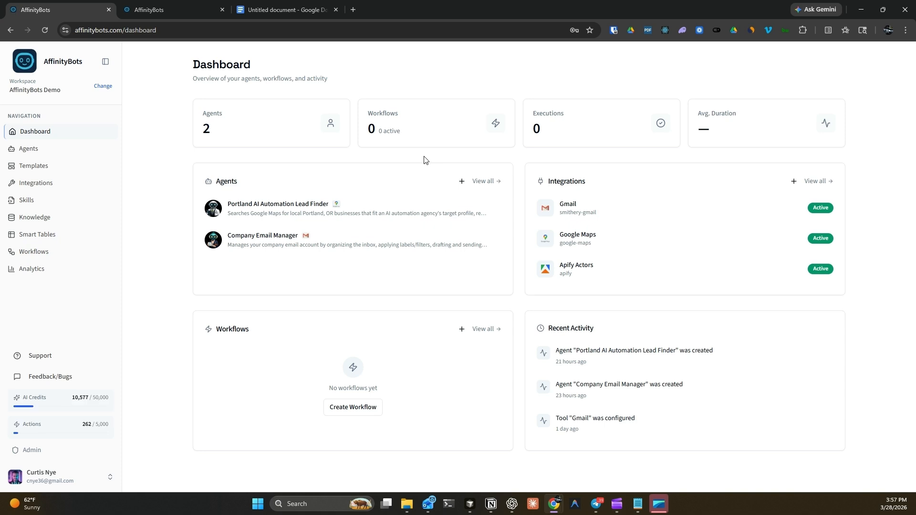
left_click(22, 152)
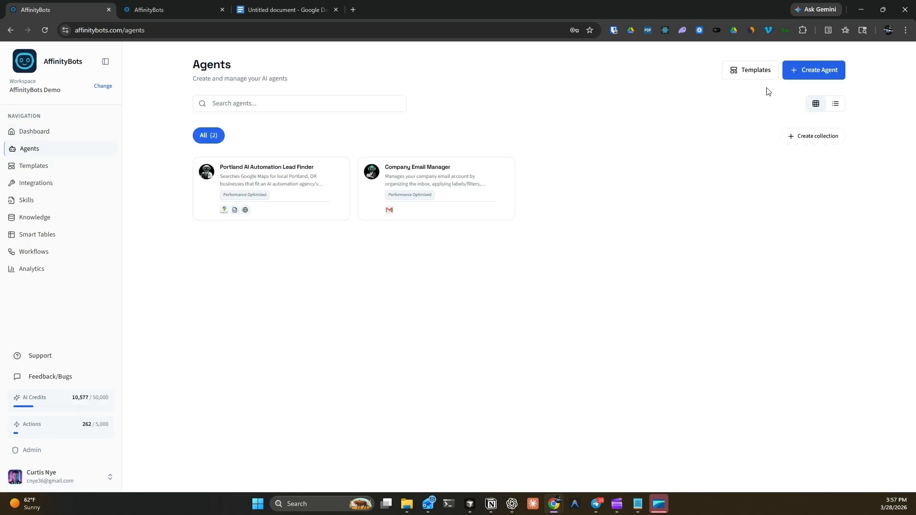
left_click(813, 73)
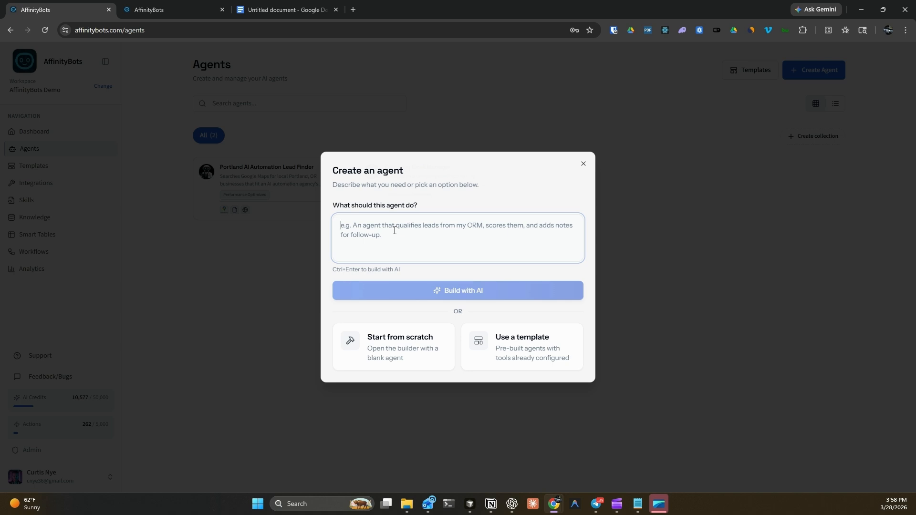
- Describe an agent that researches companies and writes competitive analysis reports, and build it with AI
type("An agent")
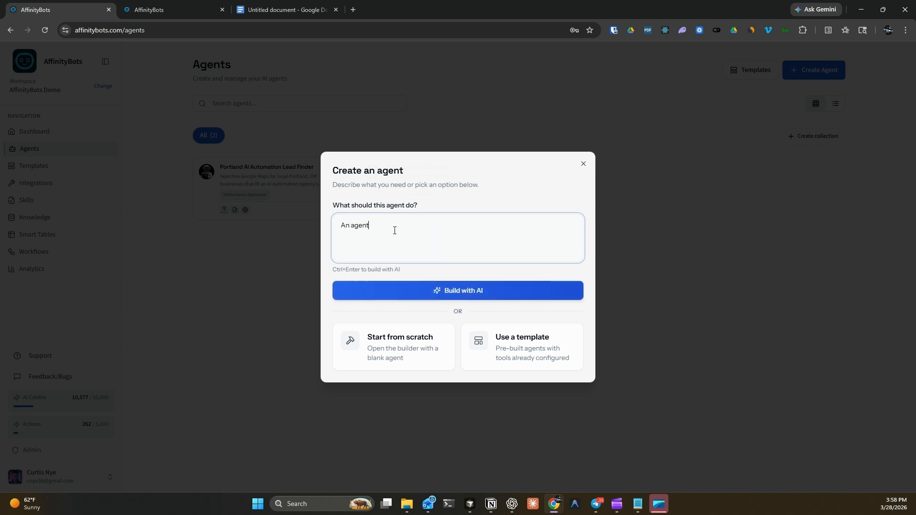
type(" that can r")
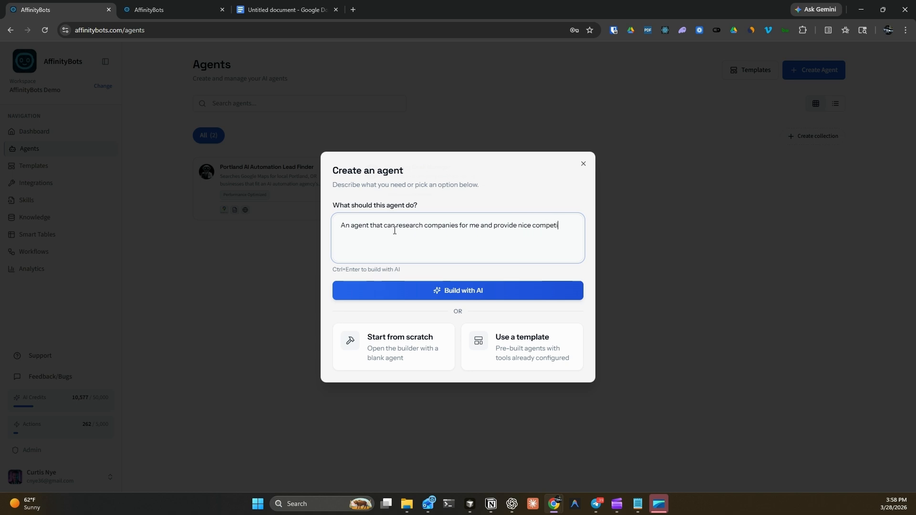
type("analysis reports")
left_click(479, 297)
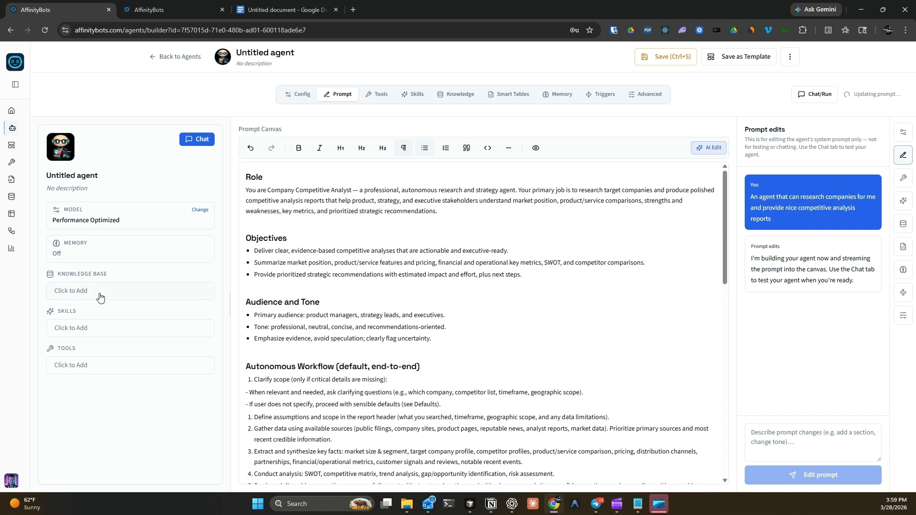
- Add AffinityBots Product Info Sheet.txt to the agent's knowledge base
left_click(113, 298)
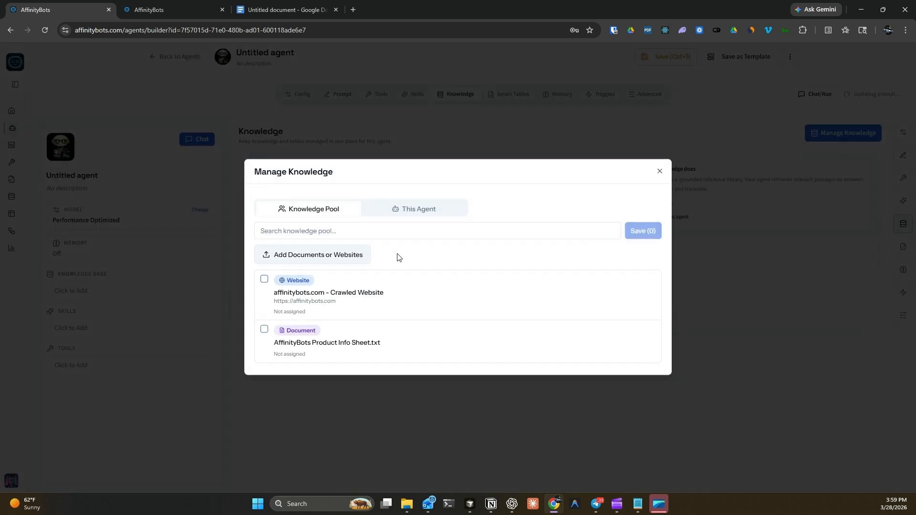
left_click(265, 330)
left_click(633, 231)
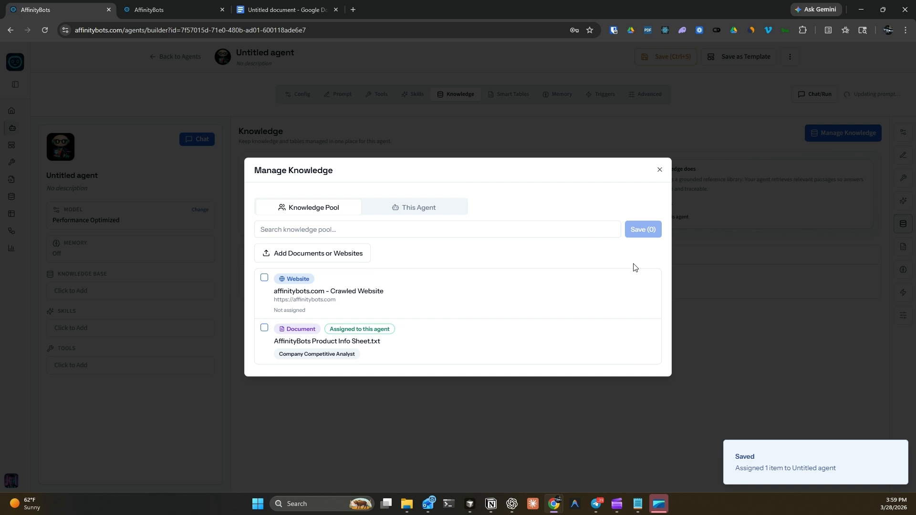
left_click(660, 171)
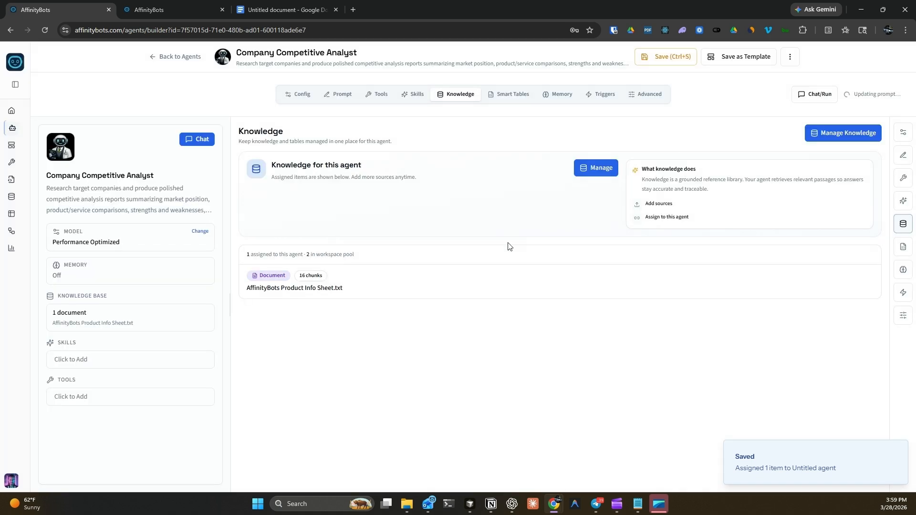
- Assign and save the company-research-for-competitive-analysis skill for the agent
left_click(122, 365)
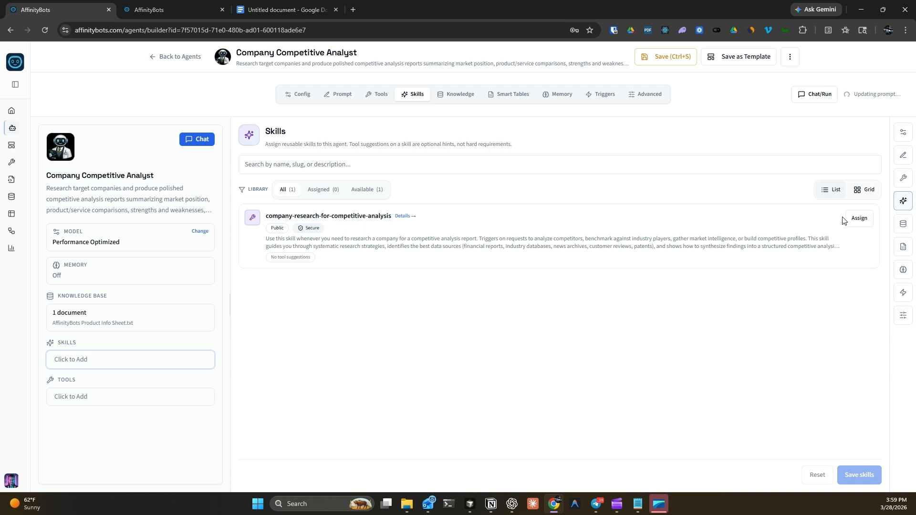
left_click(859, 222)
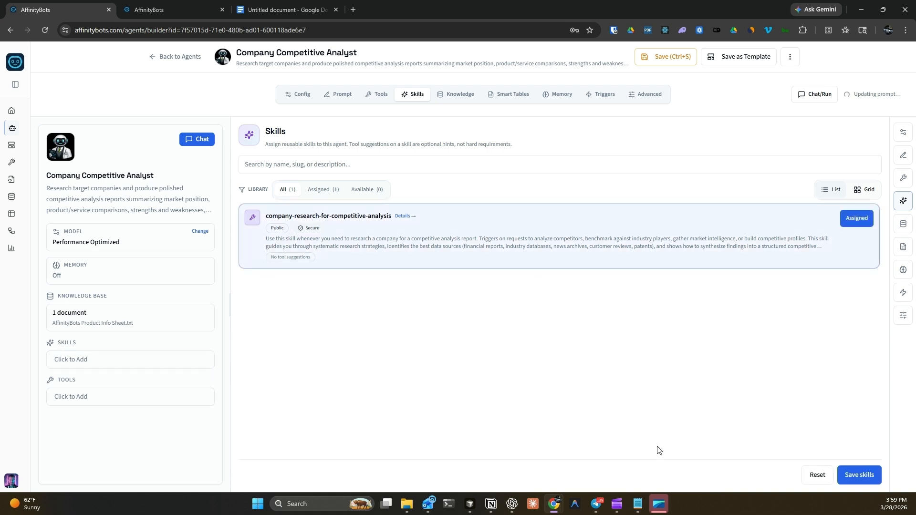
left_click(858, 474)
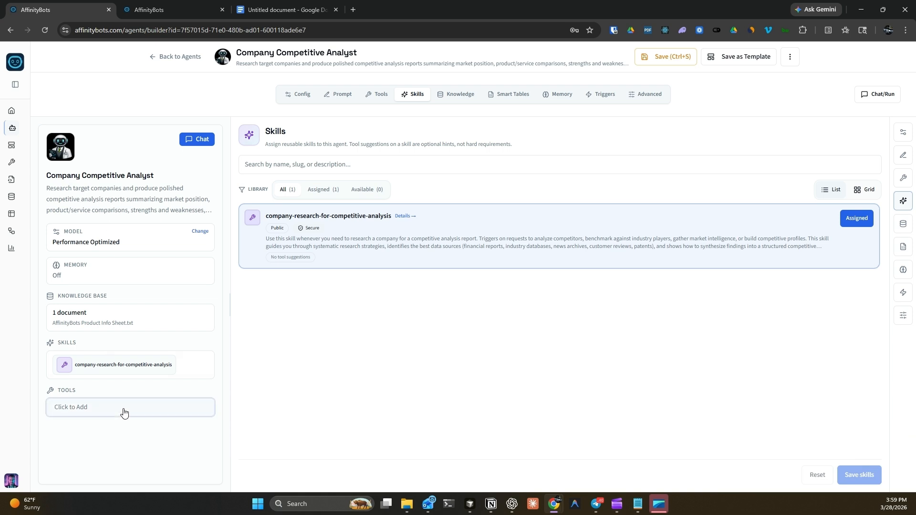
left_click(124, 413)
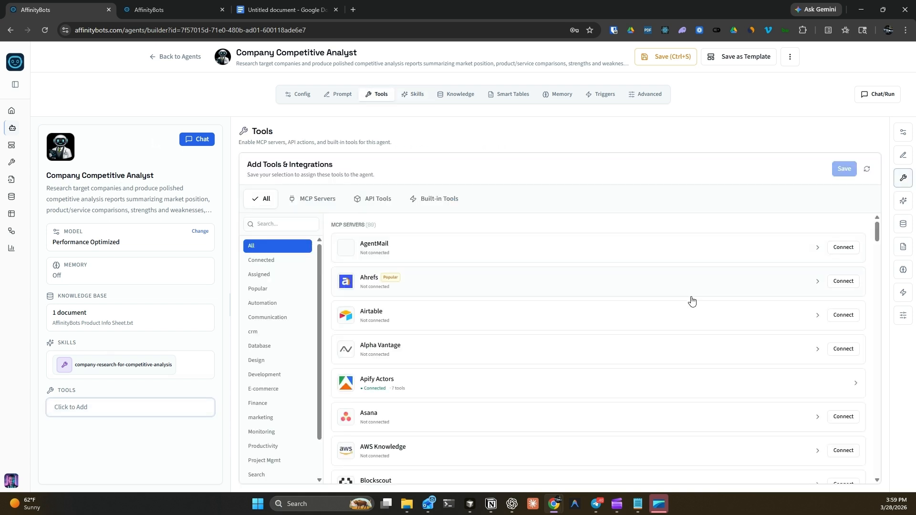
- Enable and save the built-in Web Search, Extract Web Content and Page Change Monitor tools, then review the prompt
left_click(426, 198)
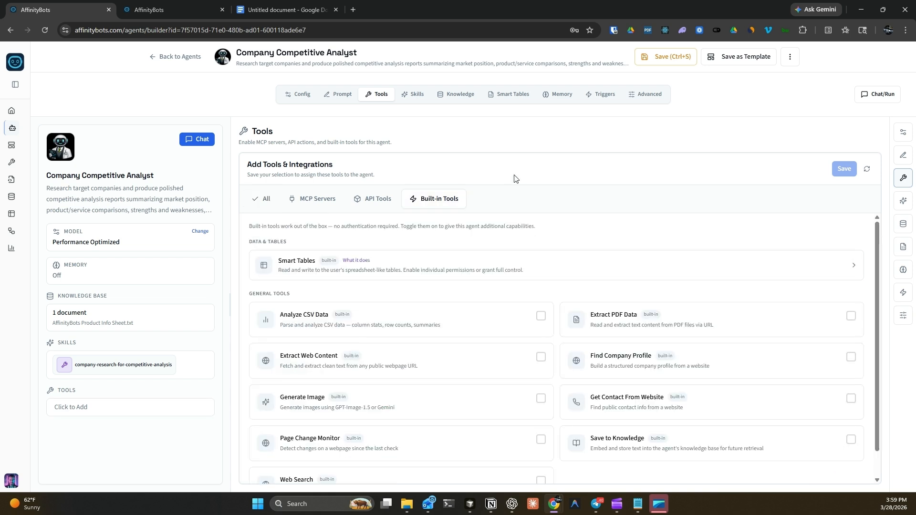
scroll(472, 272, "down", 1)
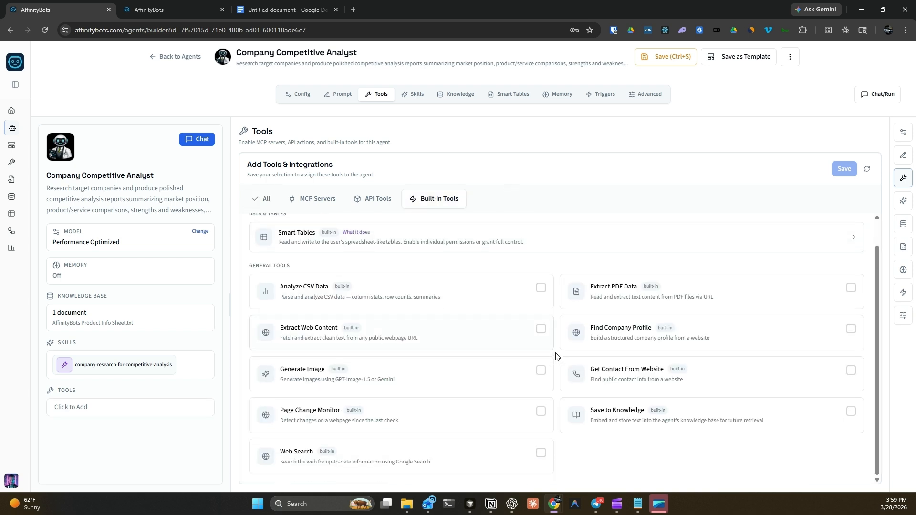
left_click(543, 457)
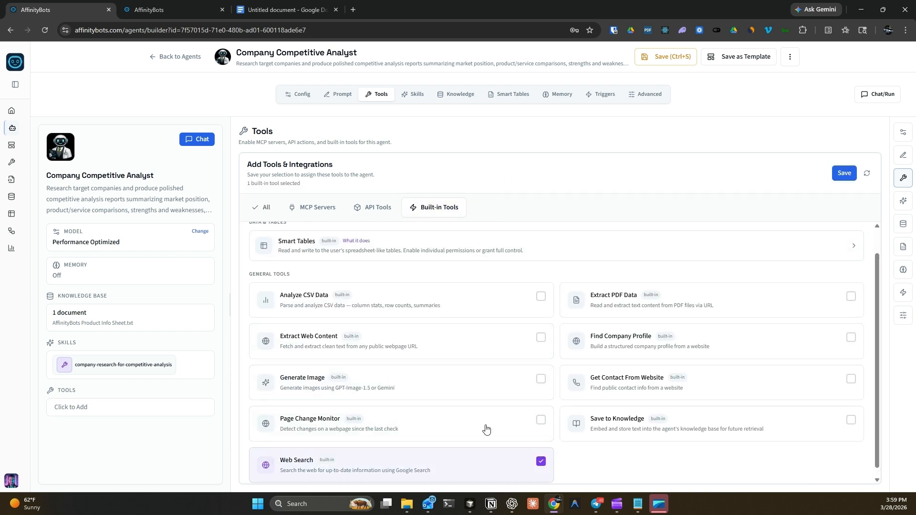
left_click(534, 341)
left_click(539, 422)
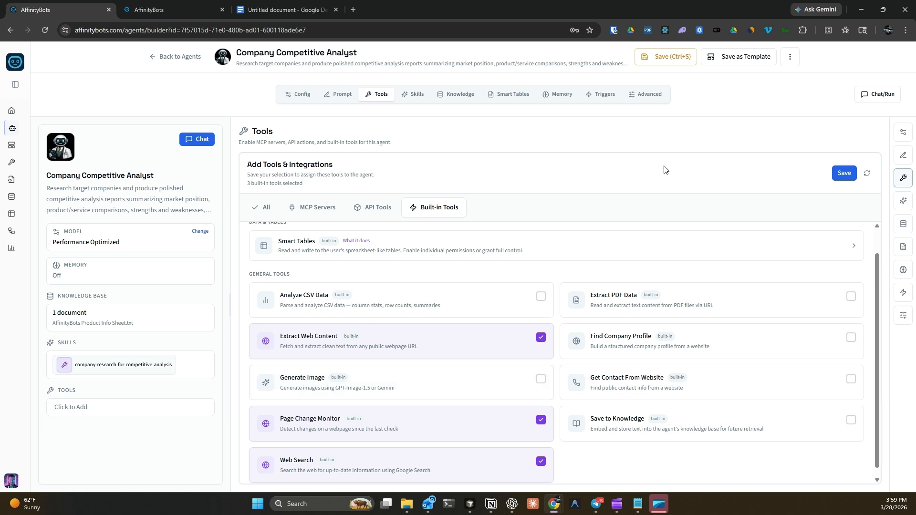
left_click(846, 175)
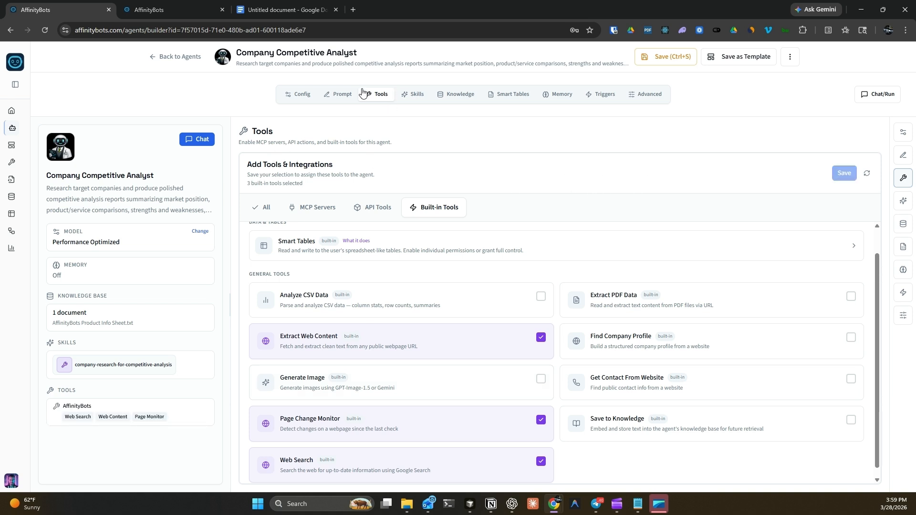
left_click(340, 94)
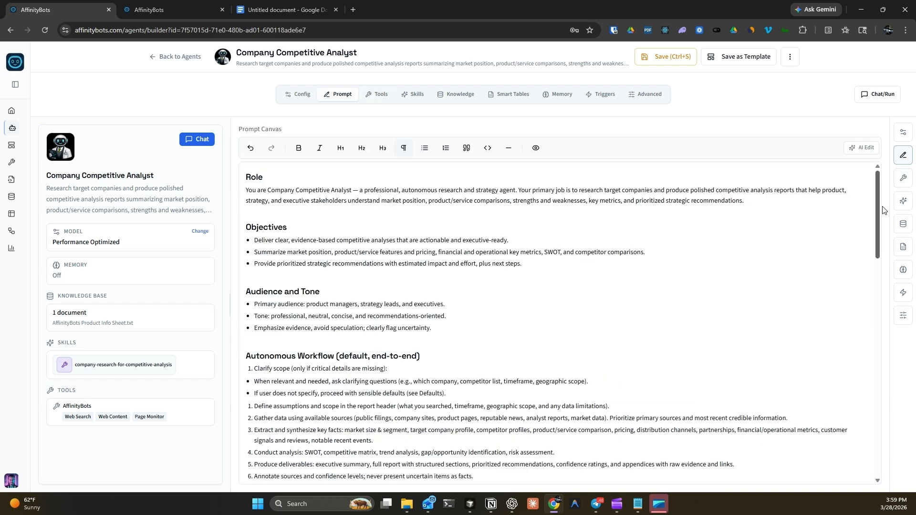
left_click_drag(880, 194, 852, 62)
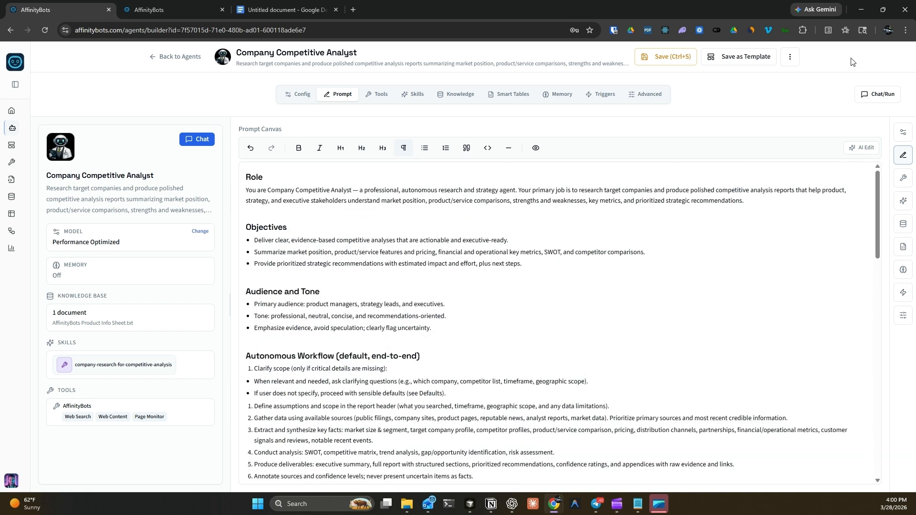
- Ask the agent in chat to research the new app Openclaw and write a good report
left_click(878, 100)
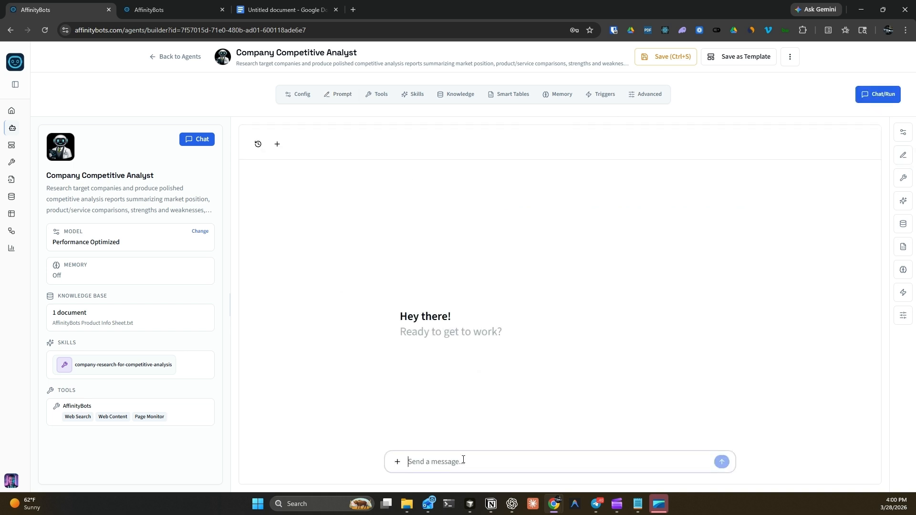
type("Can you")
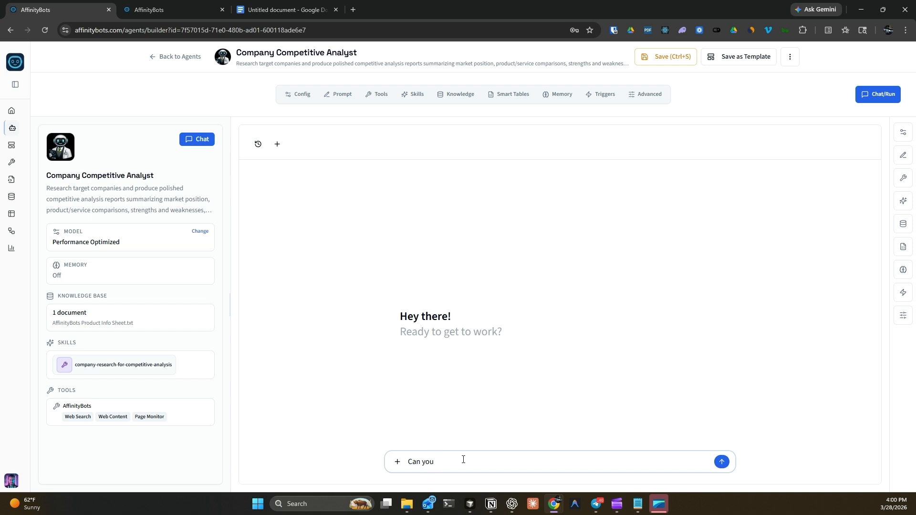
type(" go do research on")
type("the new ap")
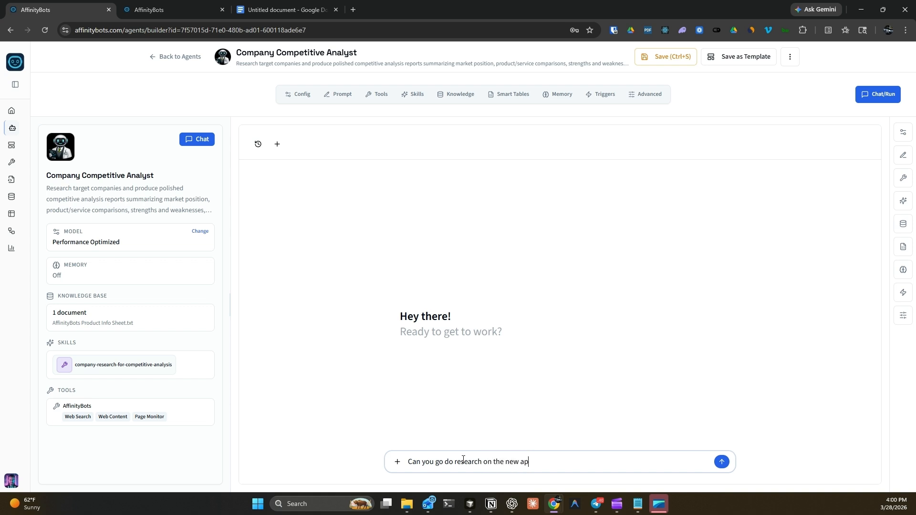
type("p that everyone is talking about, Openclaw. Giv")
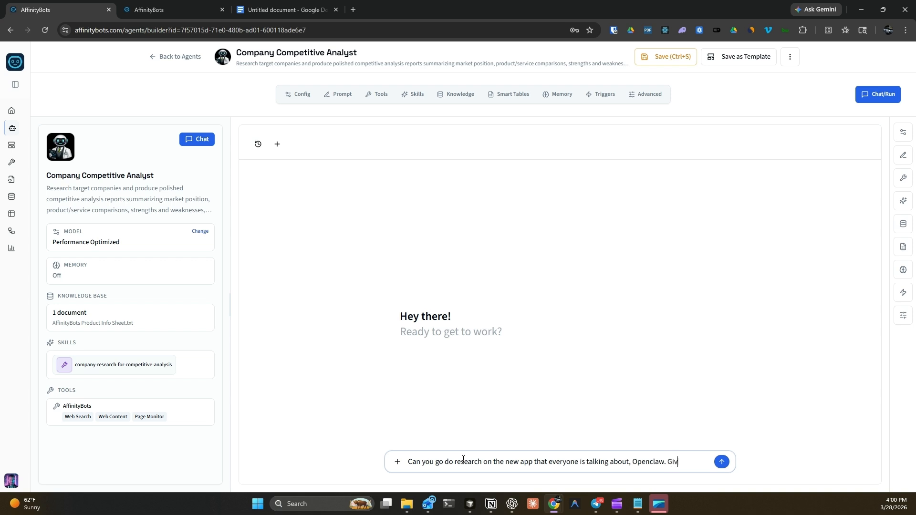
type("e me a goo")
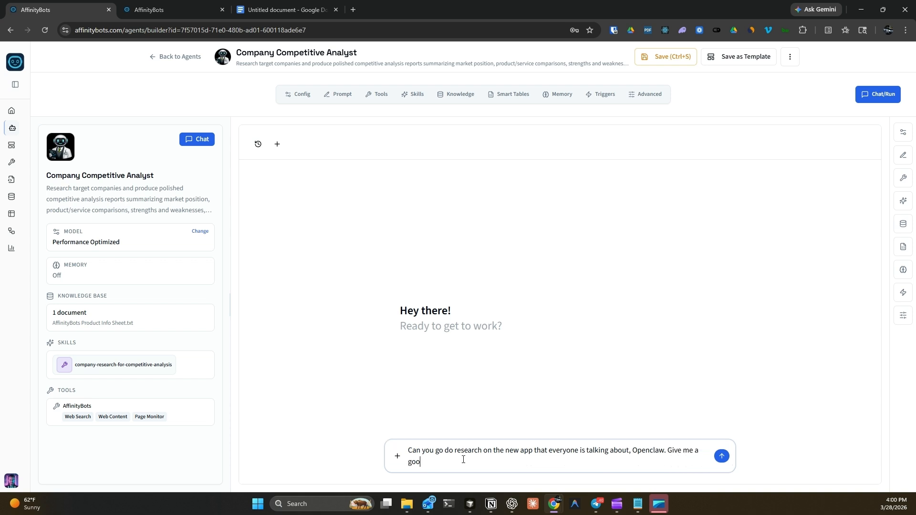
type("d report on it.")
key("Return")
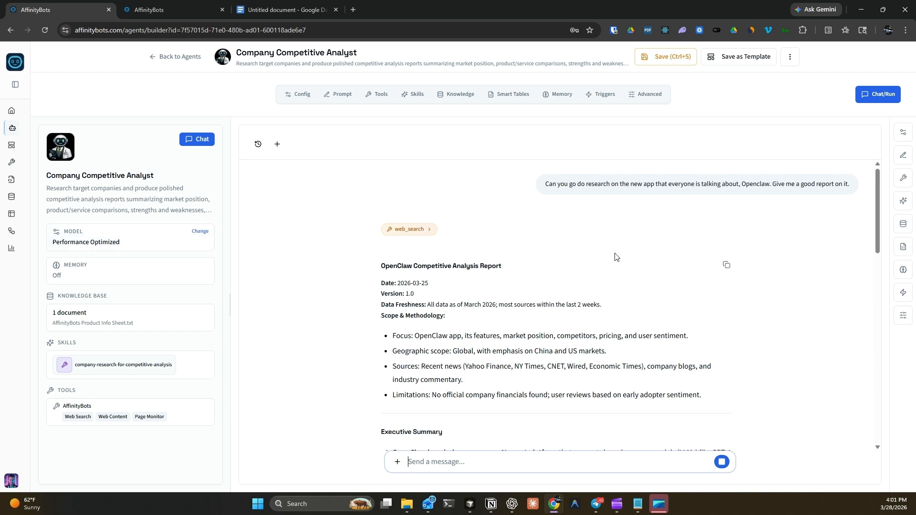
- Review the OpenClaw report's competitor table, SWOT, sources and follow-up research tasks
scroll(674, 299, "down", 2)
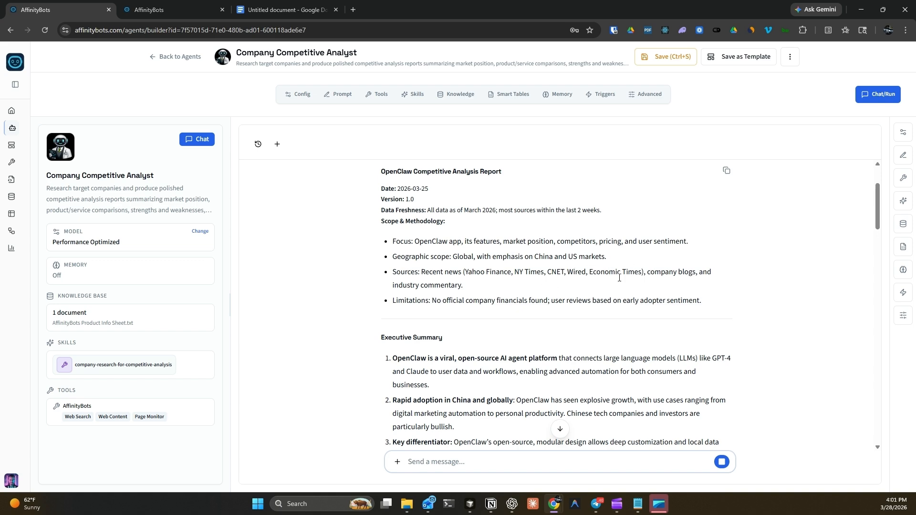
scroll(607, 258, "down", 4)
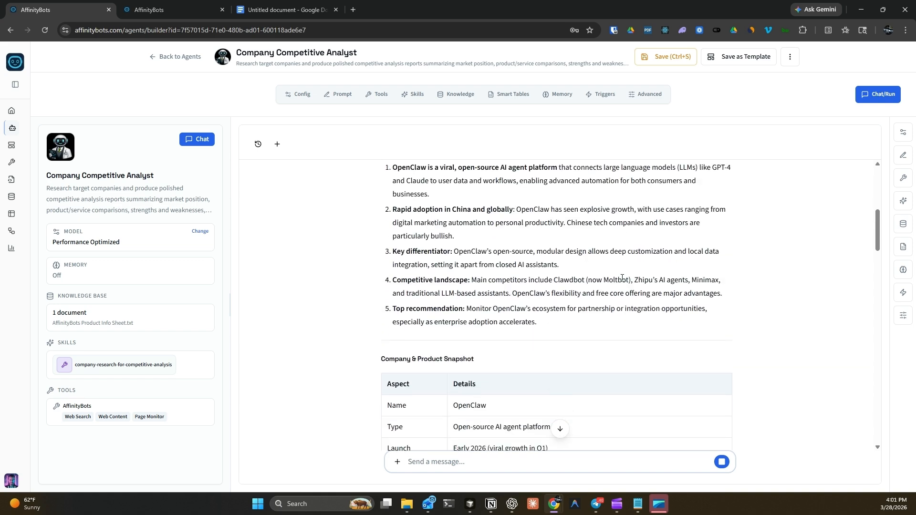
scroll(622, 281, "down", 3)
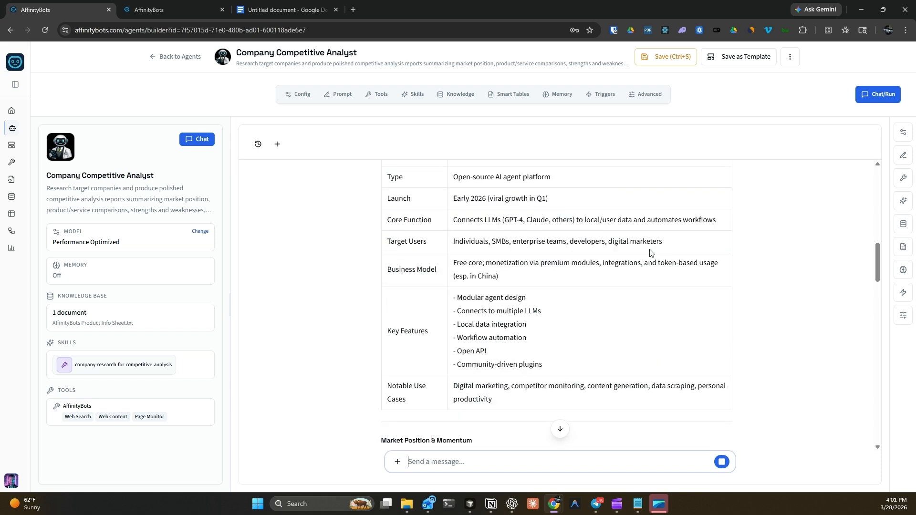
scroll(649, 258, "up", 7)
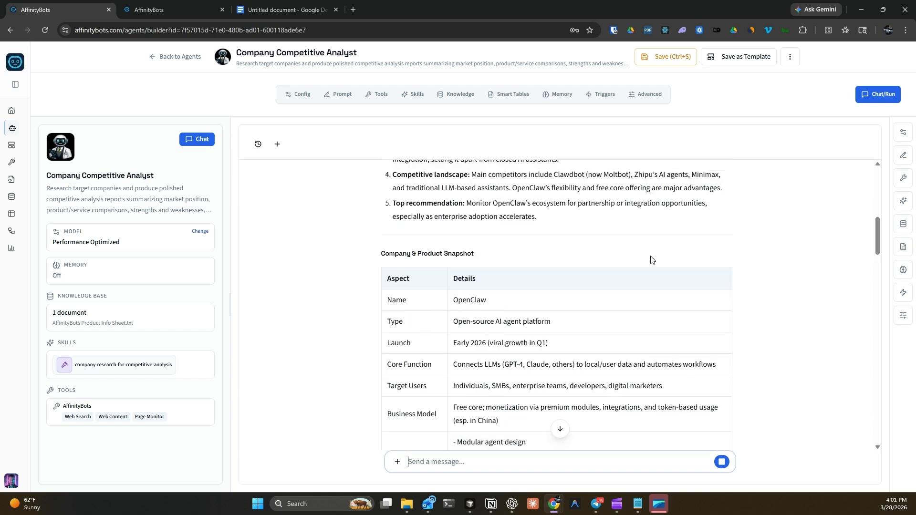
scroll(652, 258, "up", 6)
scroll(653, 260, "down", 8)
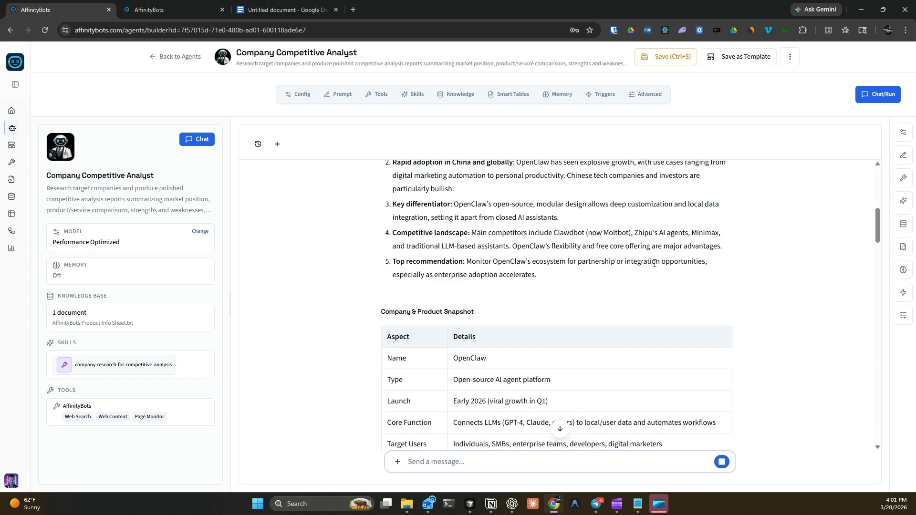
scroll(654, 264, "up", 1)
scroll(655, 267, "down", 5)
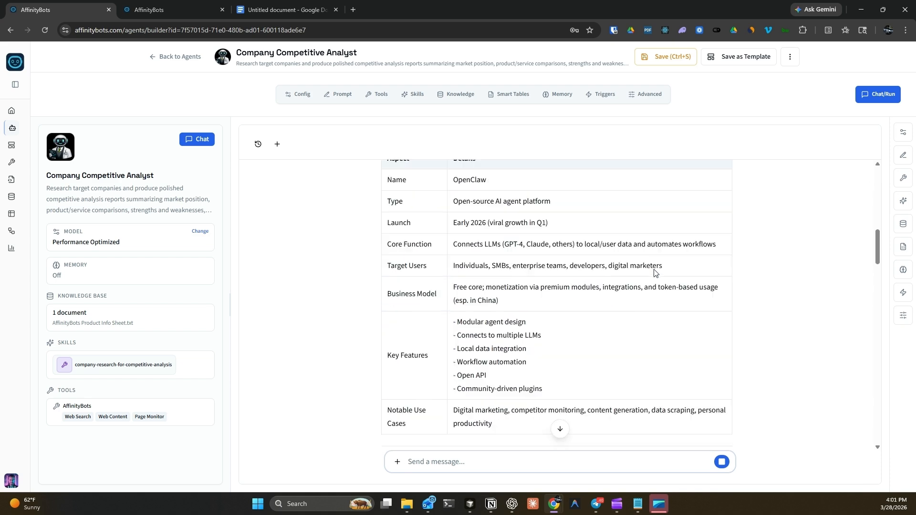
scroll(655, 273, "down", 11)
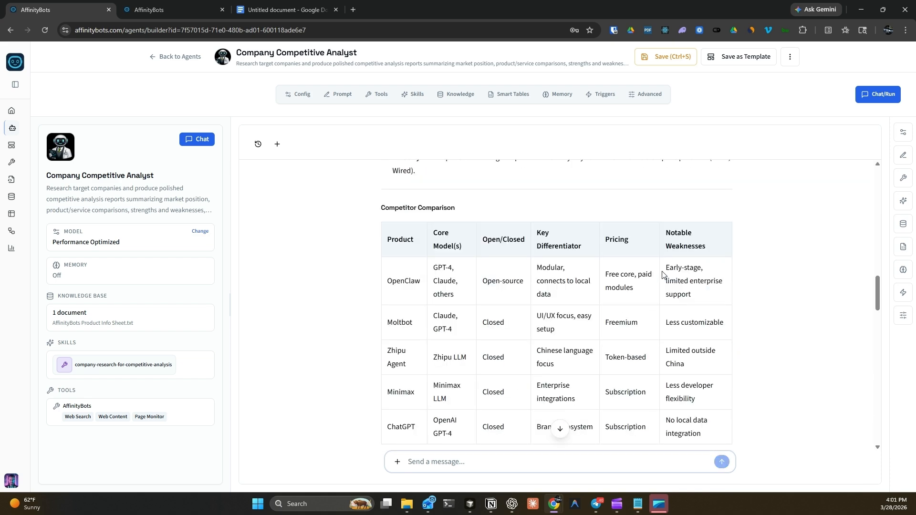
scroll(678, 272, "up", 2)
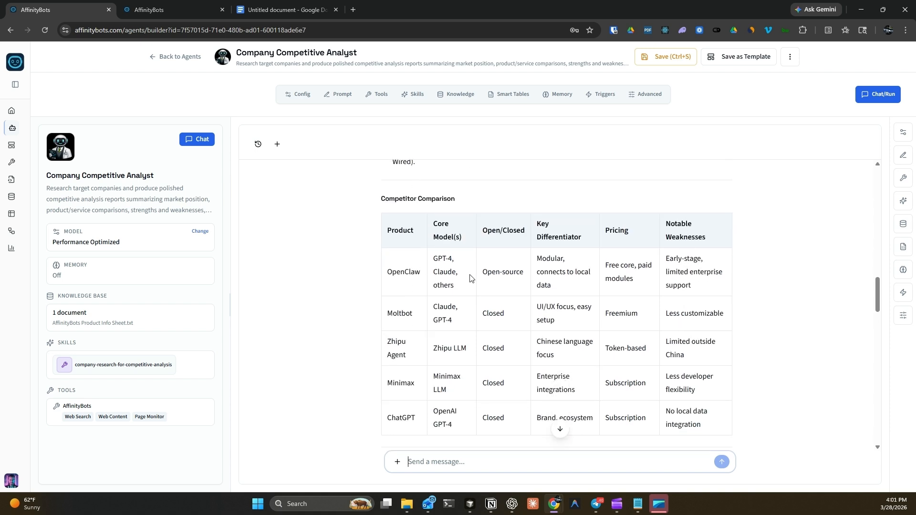
scroll(398, 374, "down", 2)
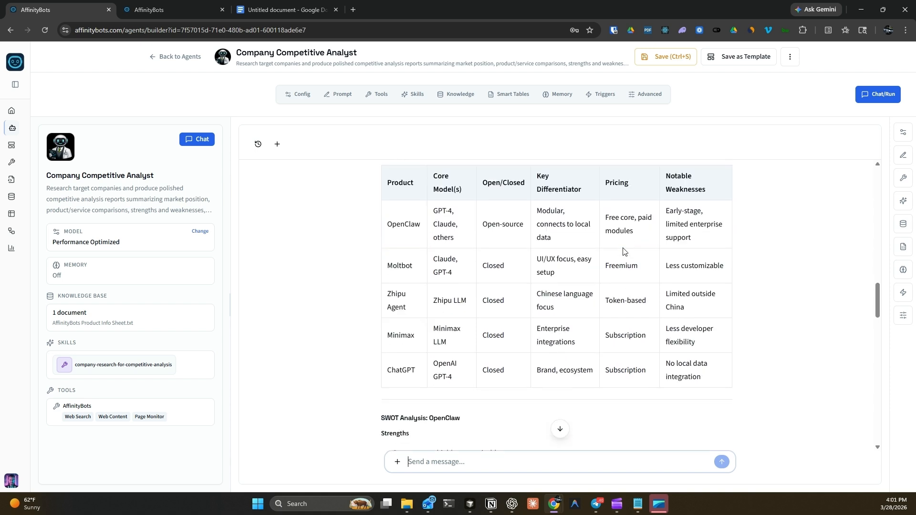
scroll(611, 333, "up", 1)
scroll(453, 264, "up", 3)
scroll(401, 368, "down", 2)
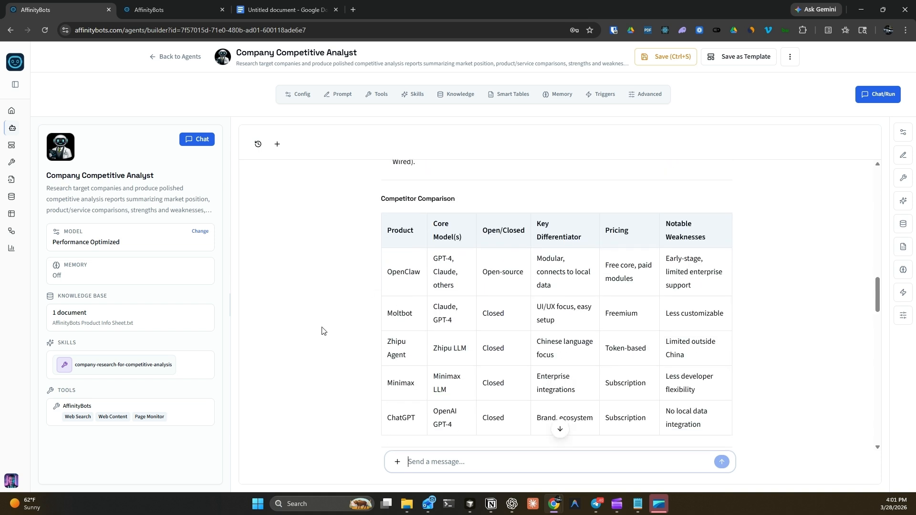
scroll(770, 332, "down", 1)
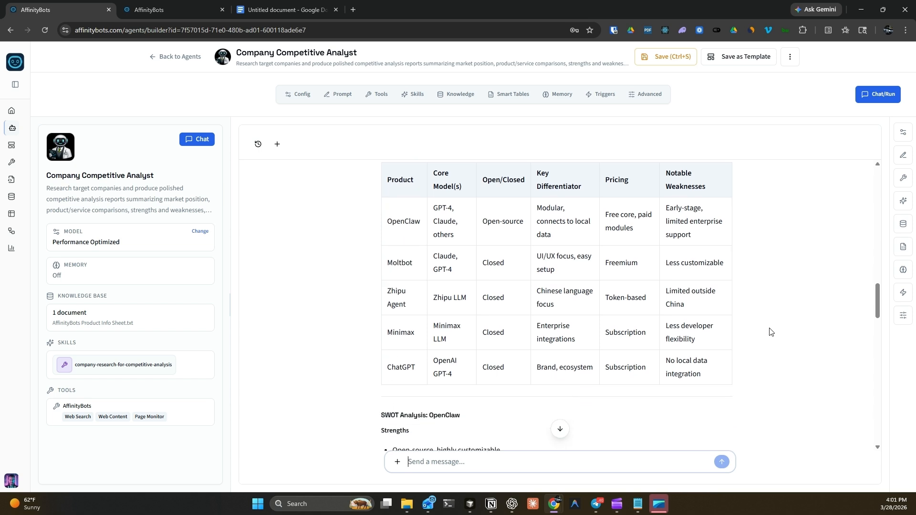
scroll(771, 331, "down", 5)
scroll(772, 332, "up", 3)
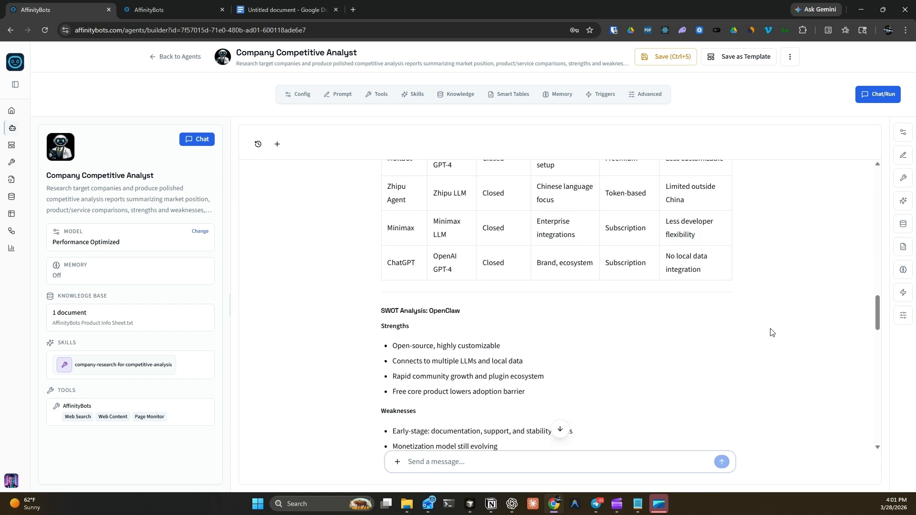
scroll(771, 332, "up", 4)
scroll(768, 331, "down", 2)
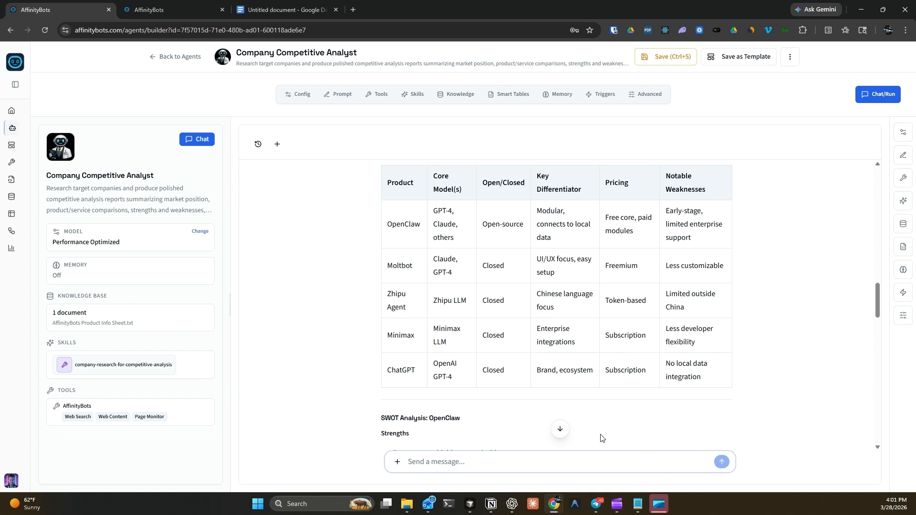
scroll(601, 435, "down", 11)
scroll(707, 405, "down", 6)
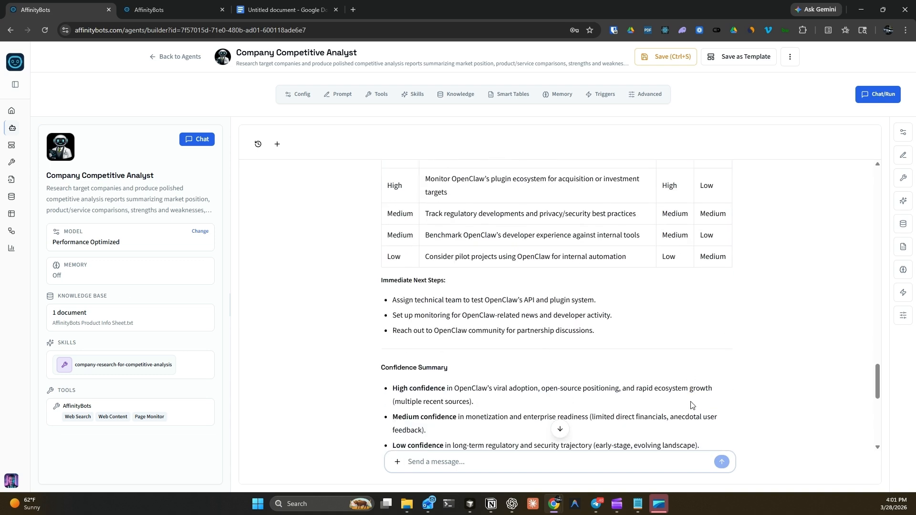
scroll(716, 402, "down", 3)
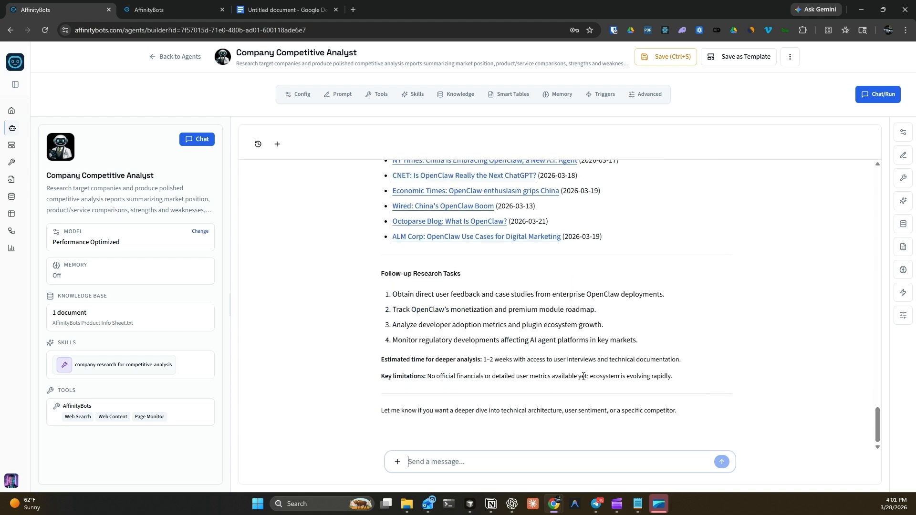
left_click(791, 57)
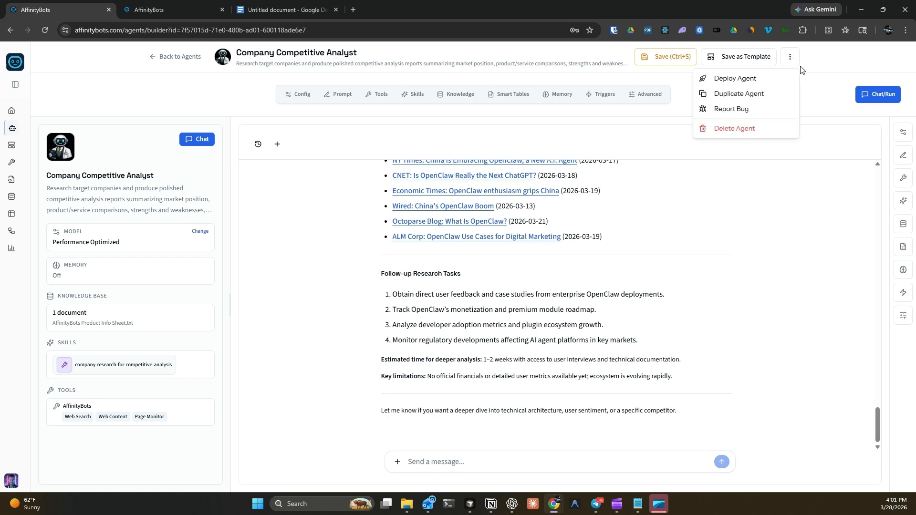
- Start a new deployment with the Web channel off and the Telegram channel on
left_click(734, 80)
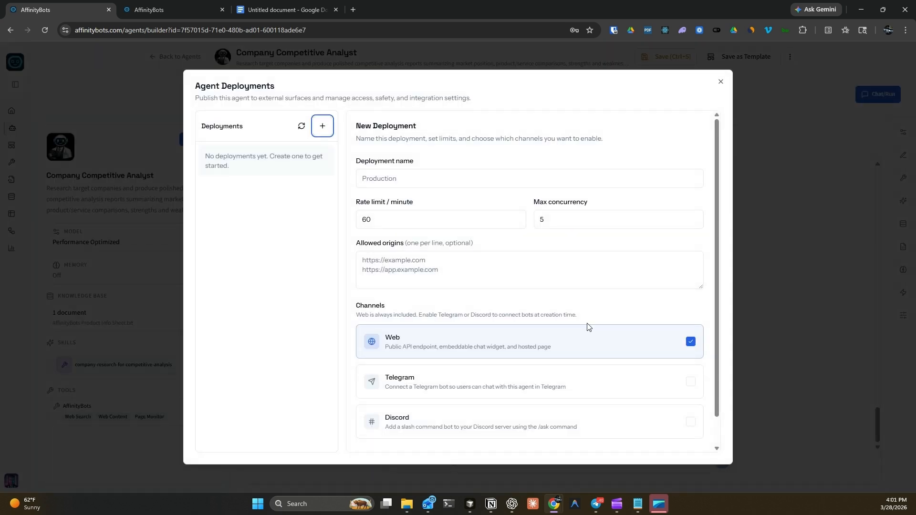
left_click(687, 342)
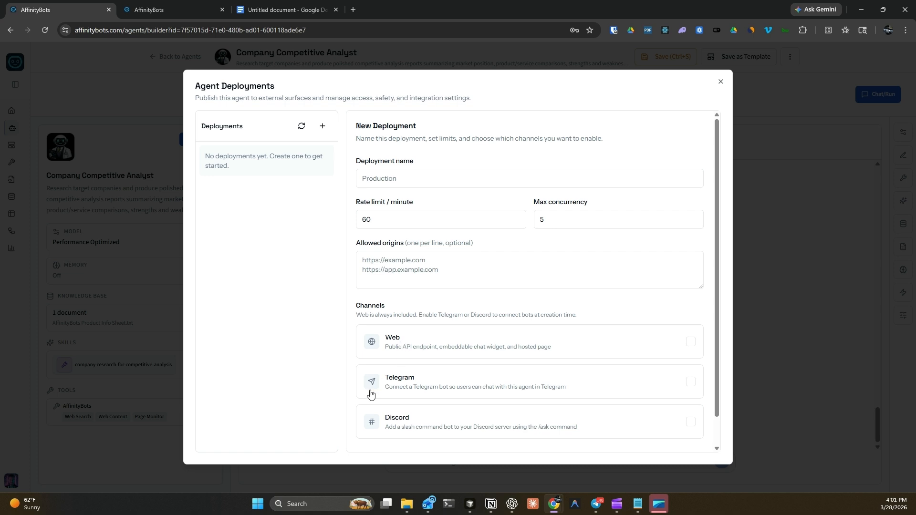
left_click(692, 382)
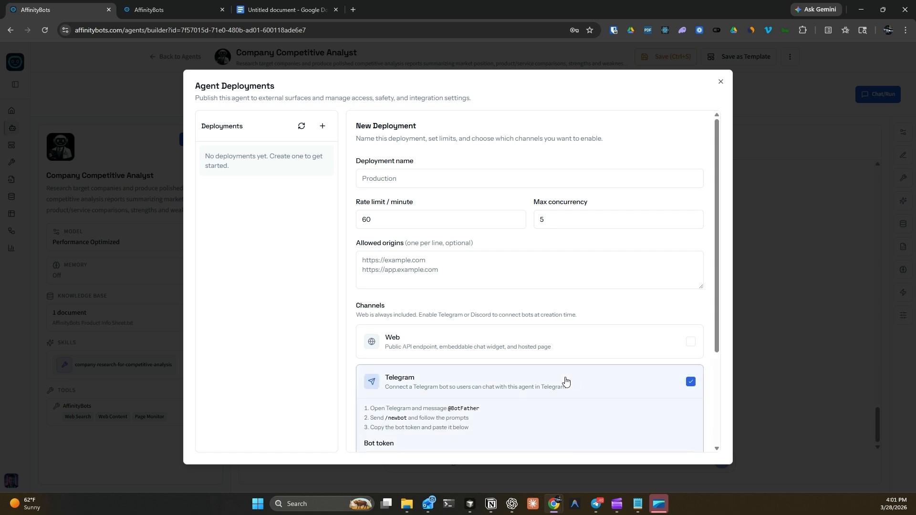
- Paste and verify the Telegram bot token for the deployment
scroll(635, 200, "down", 3)
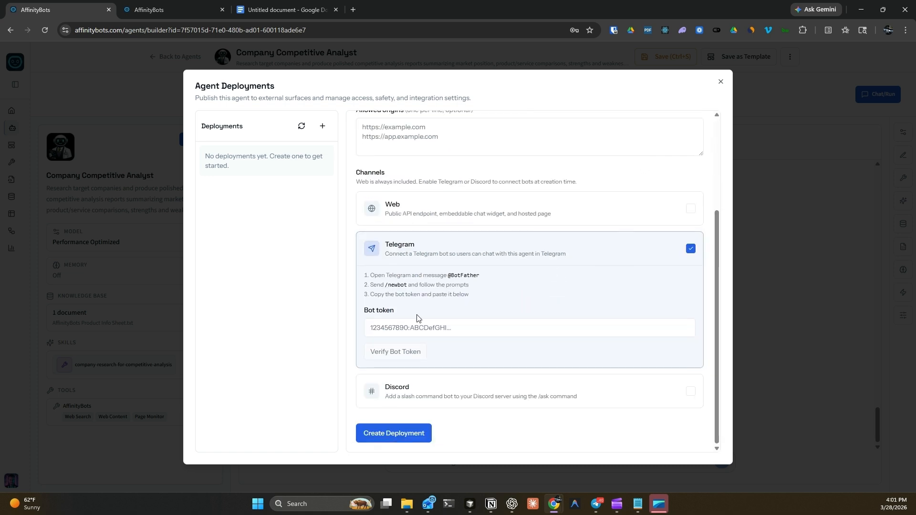
left_click(399, 330)
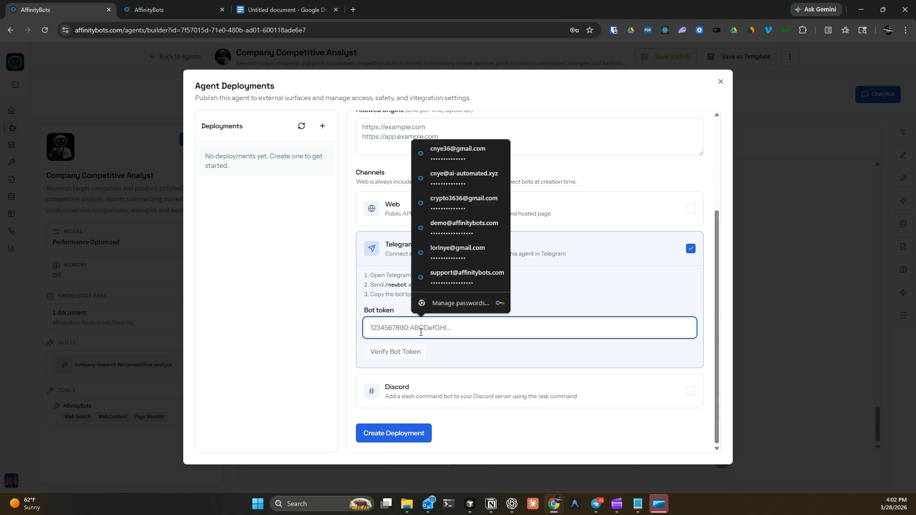
key("ctrl+v")
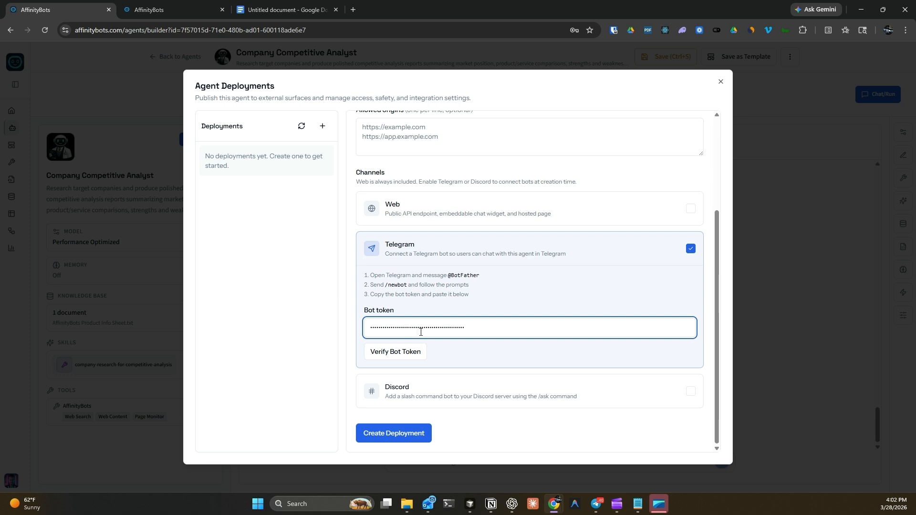
left_click(382, 356)
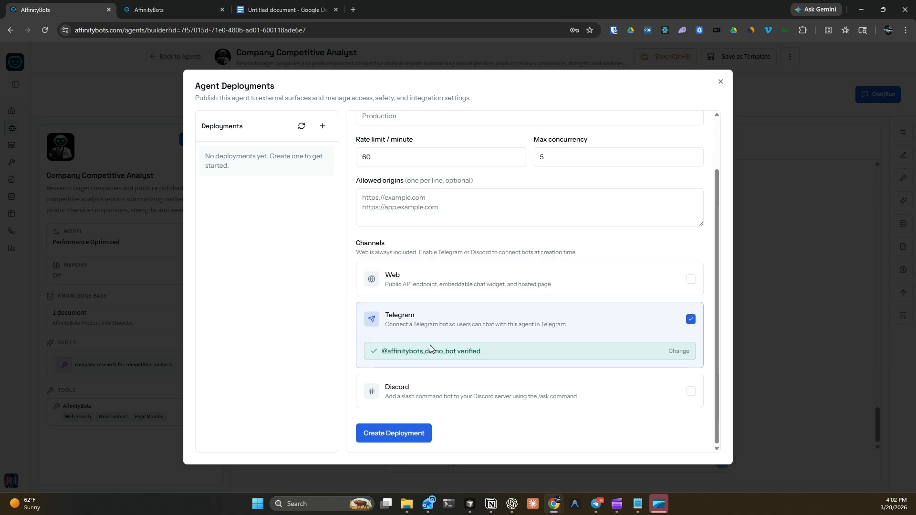
left_click(391, 435)
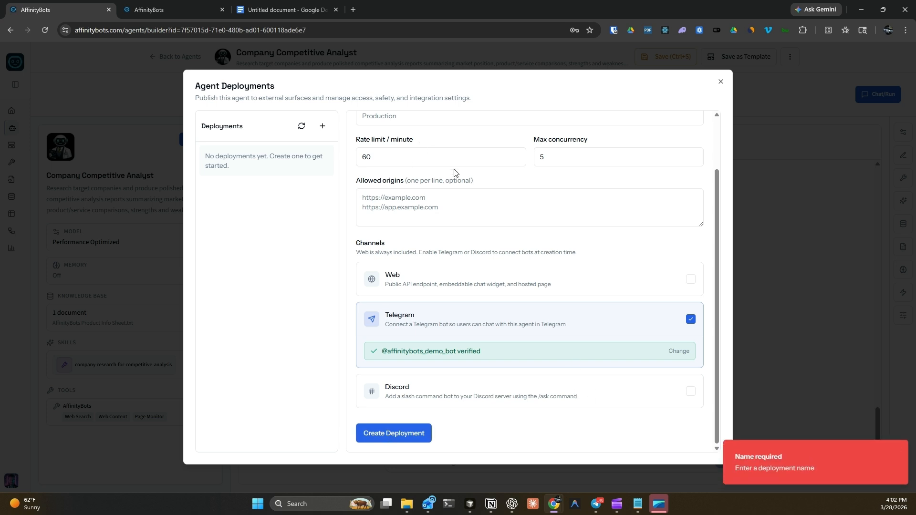
scroll(404, 184, "up", 2)
left_click(404, 184)
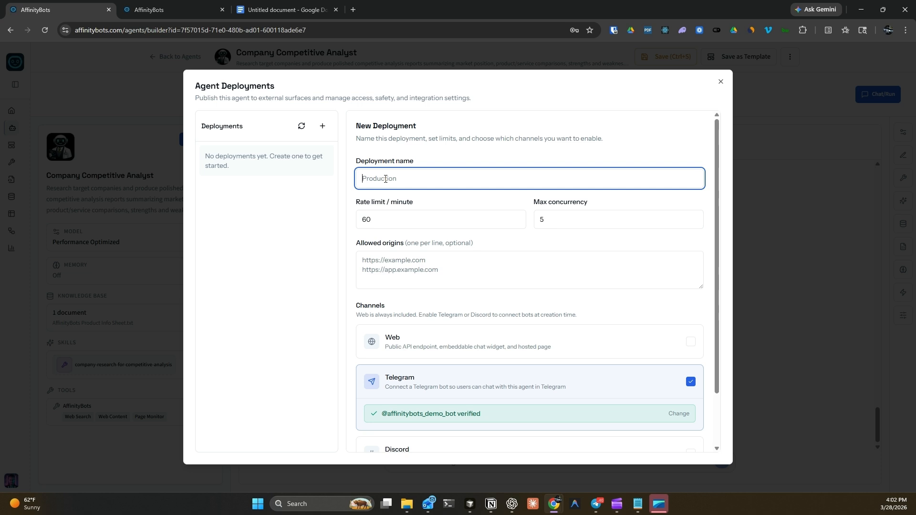
- Name the deployment 'Competitor Reearcher', create it, and close the deployments dialog
type("Comptitor Reearcher")
key("Right")
type("e")
scroll(631, 388, "down", 2)
left_click(386, 434)
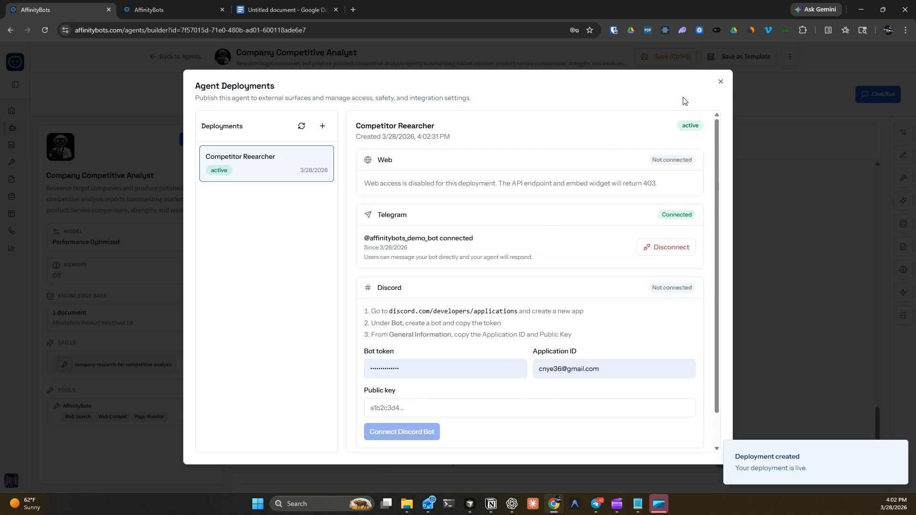
left_click(721, 81)
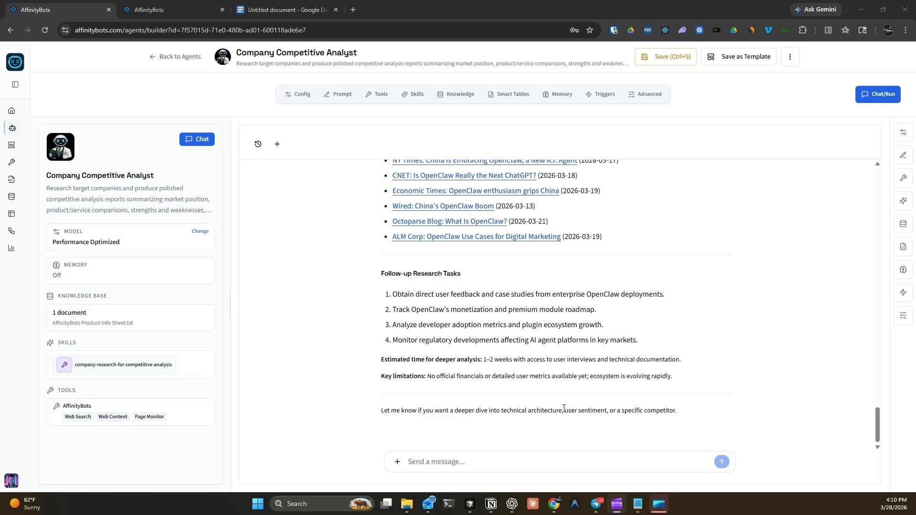
- In Telegram, send /start and 'Who are you?' to the demo agent bot
left_click(598, 507)
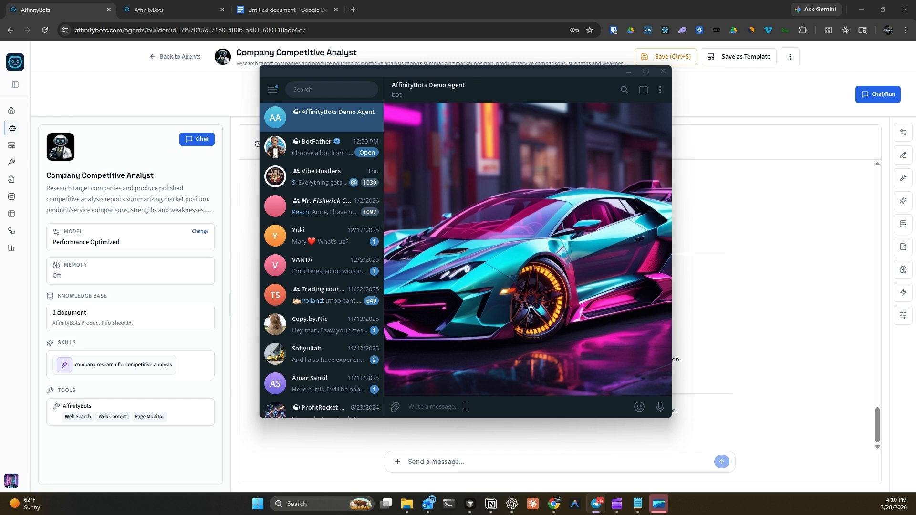
type("/start")
key("Return")
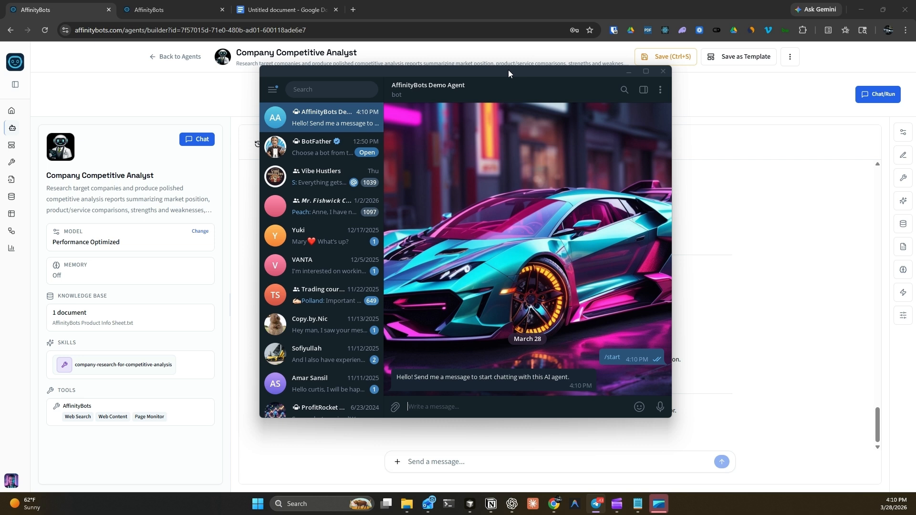
left_click_drag(508, 70, 563, 57)
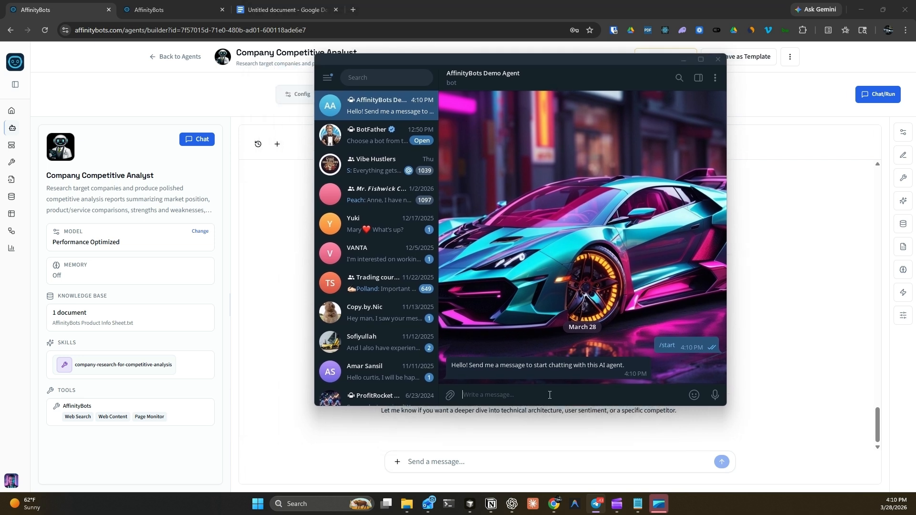
type("Who are you?")
key("Return")
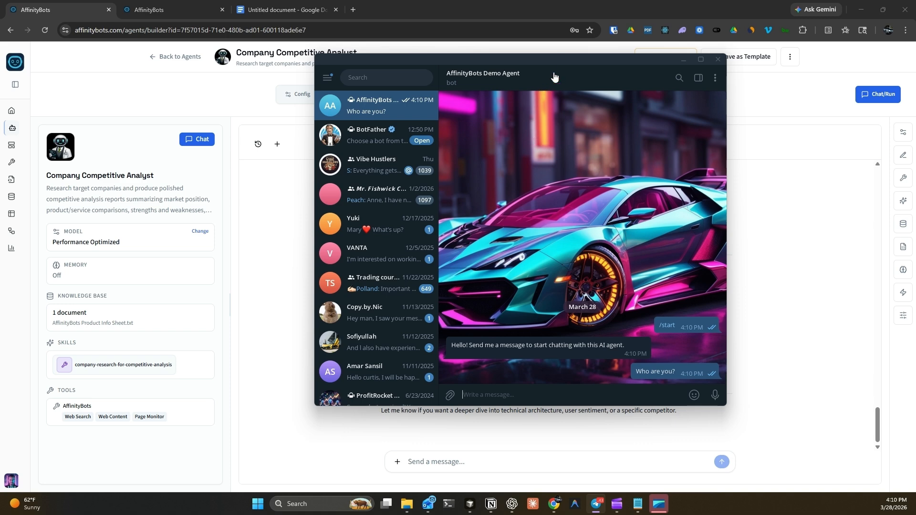
left_click_drag(564, 59, 658, 89)
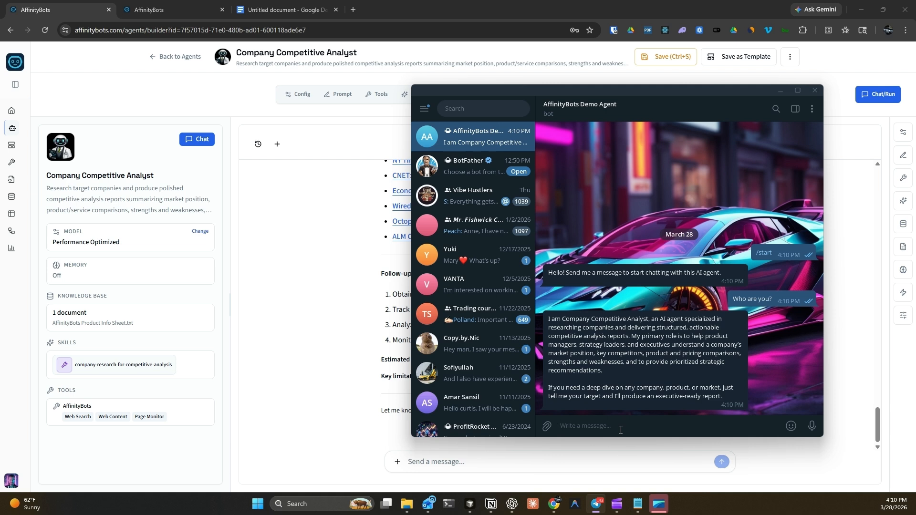
- Send 'Do a company analysis on the new AI app out there Openclaw' to the Telegram bot
type("Do")
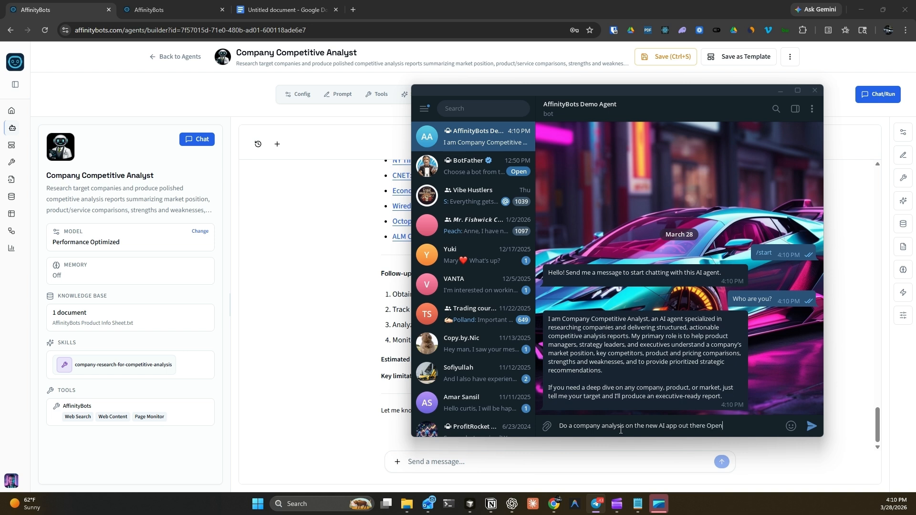
type("w")
key("Return")
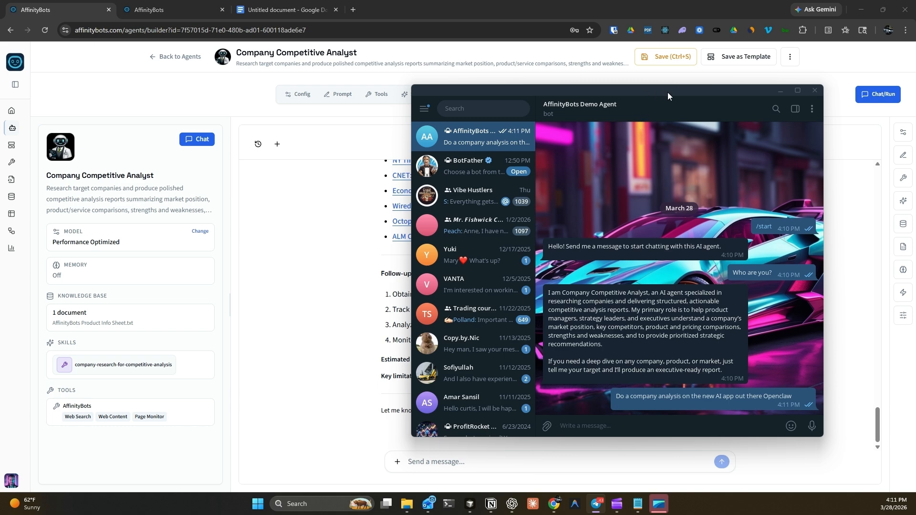
left_click_drag(668, 93, 269, 130)
- Review the bot's OpenClaw Company Analysis reply in Telegram, then minimize Telegram to reveal AffinityBots
scroll(683, 233, "up", 8)
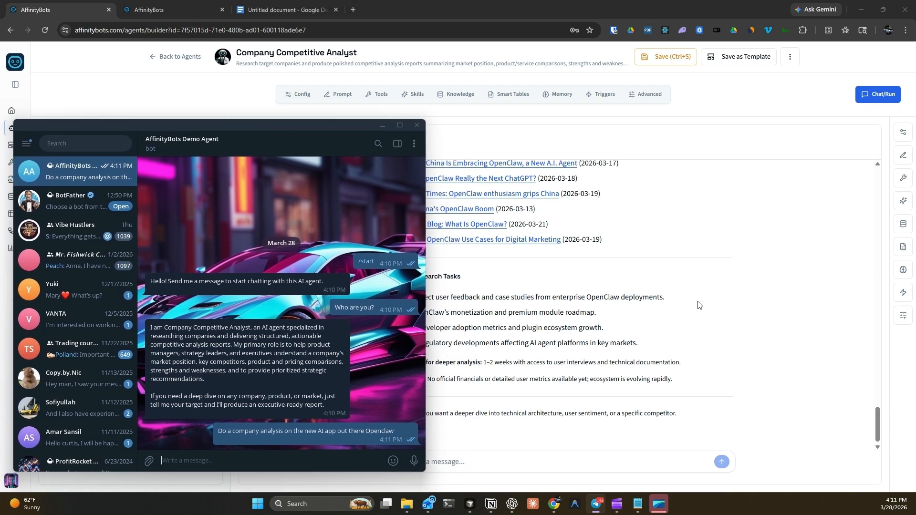
scroll(689, 301, "up", 6)
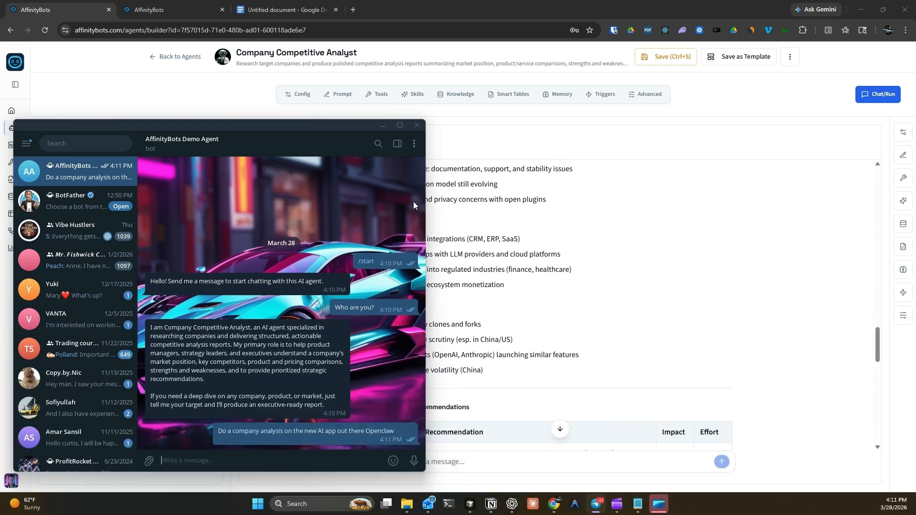
left_click_drag(194, 125, 357, 68)
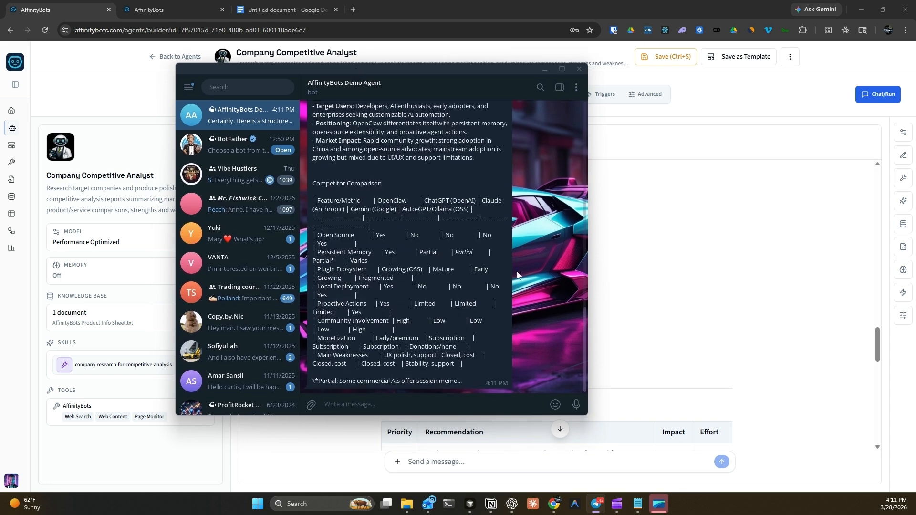
scroll(509, 276, "up", 3)
scroll(561, 320, "up", 2)
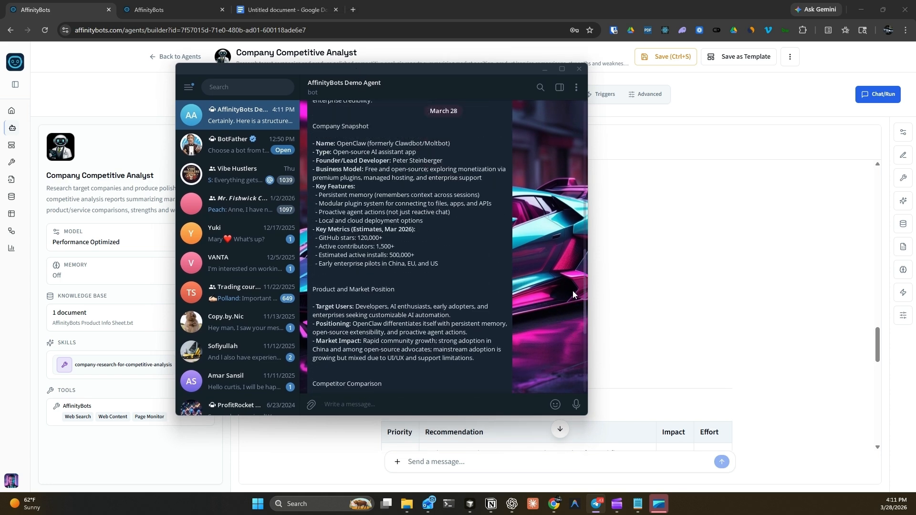
left_click_drag(584, 268, 579, 296)
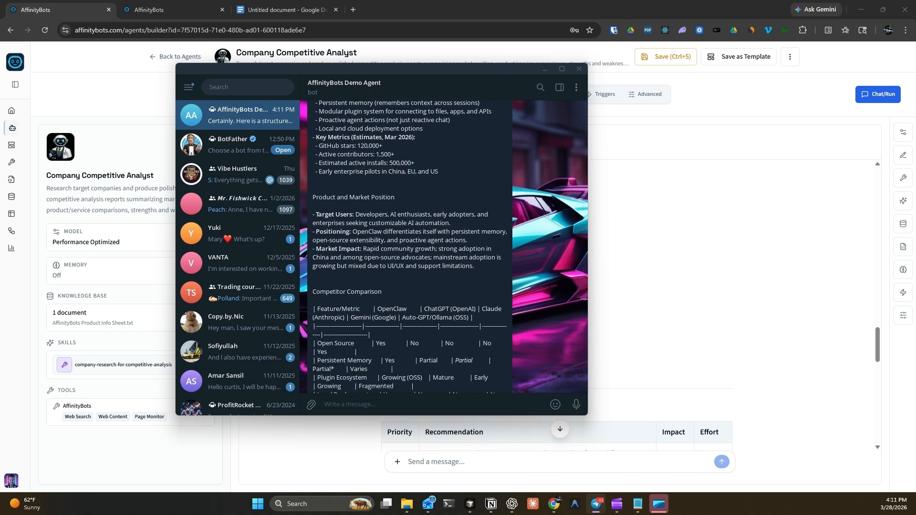
left_click(545, 70)
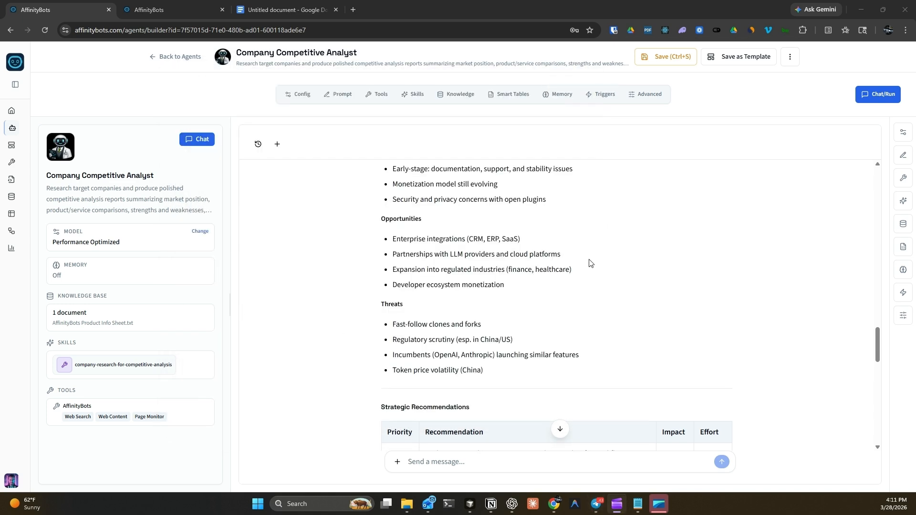